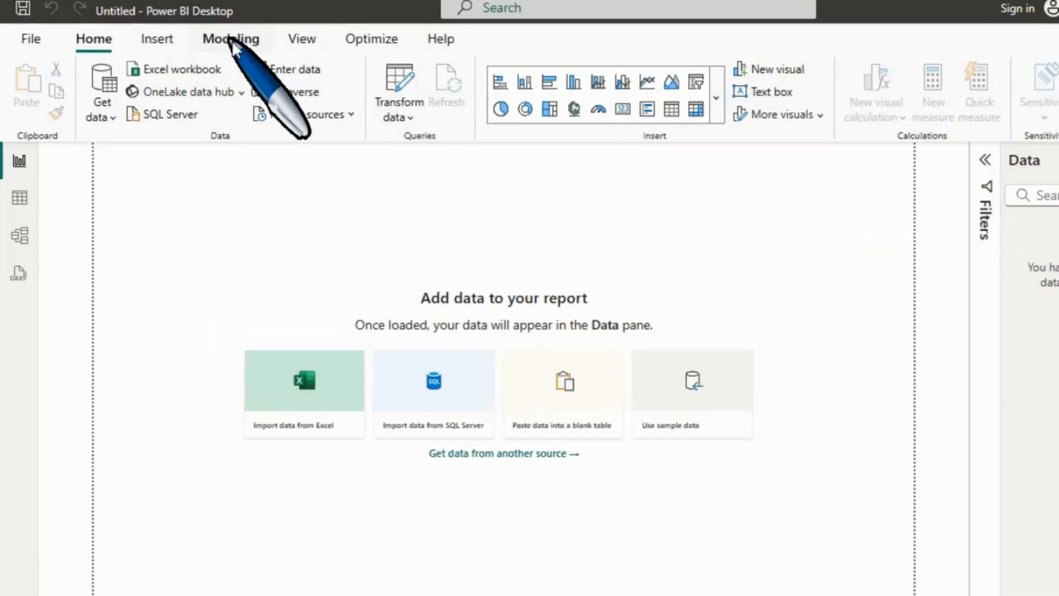
Create a new calculated table and start its formula with the CALENDAR function.
{"action": "left_click", "coordinate": [231, 40]}
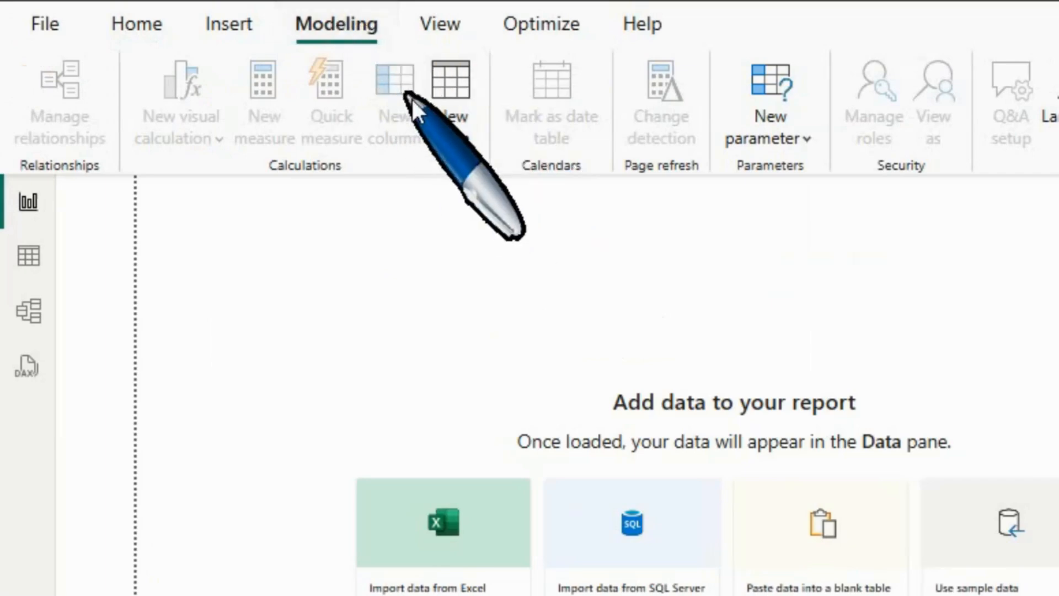
{"action": "left_click", "coordinate": [462, 118]}
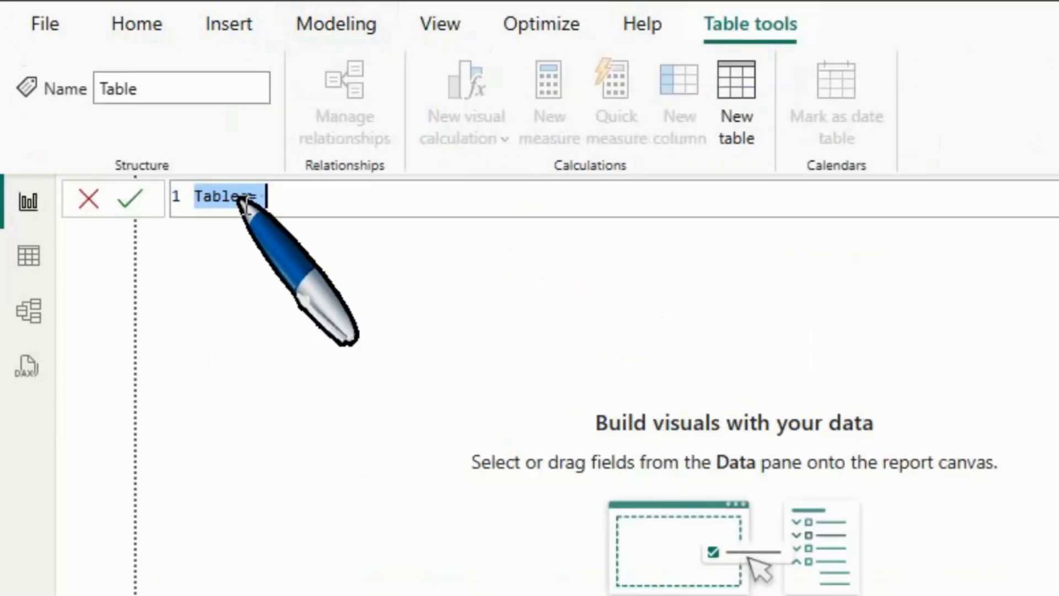
{"action": "scroll", "coordinate": [257, 206], "scroll_direction": "up", "scroll_amount": 6}
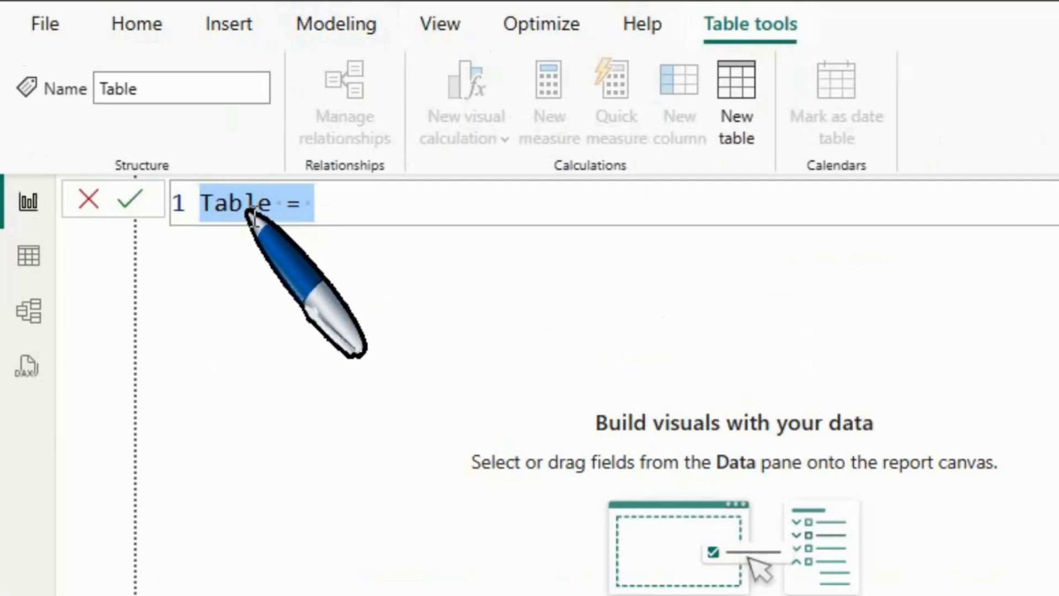
{"action": "left_click", "coordinate": [329, 204]}
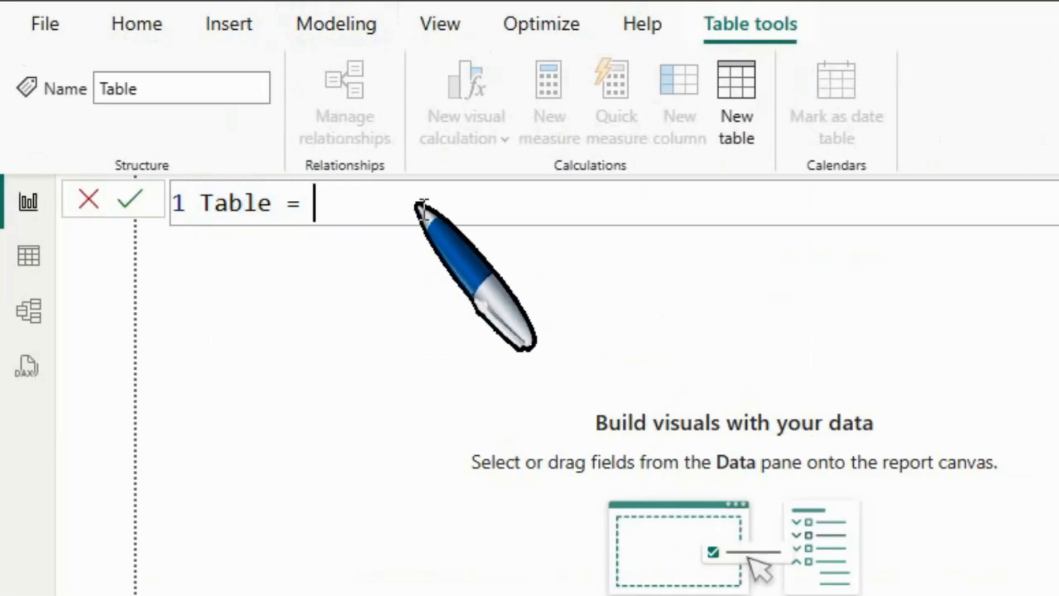
{"action": "type", "text": "cal"}
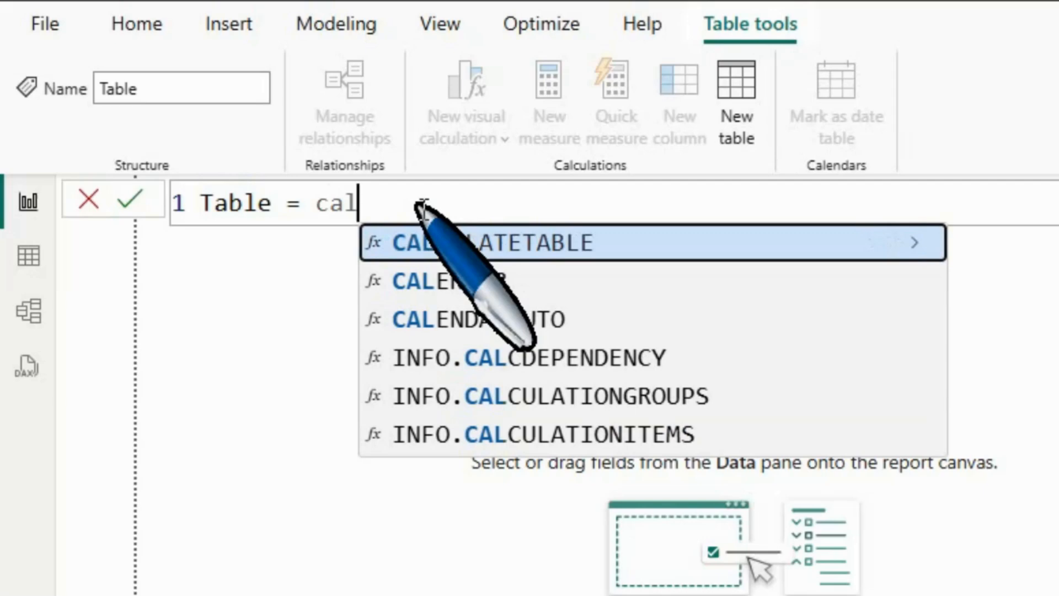
{"action": "type", "text": "en"}
{"action": "key", "text": "Tab"}
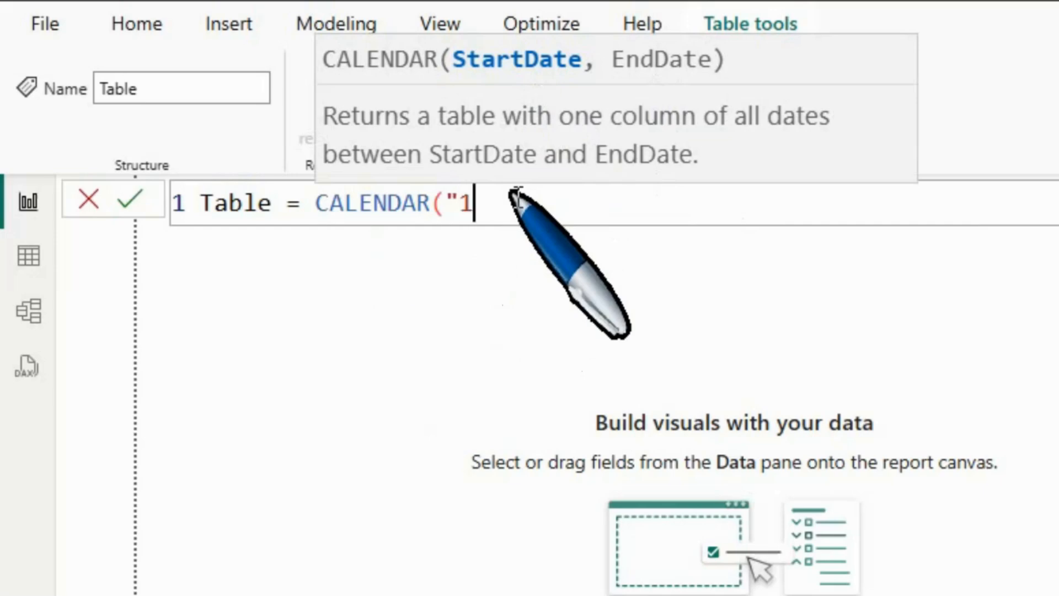
{"action": "type", "text": "1/20024"}
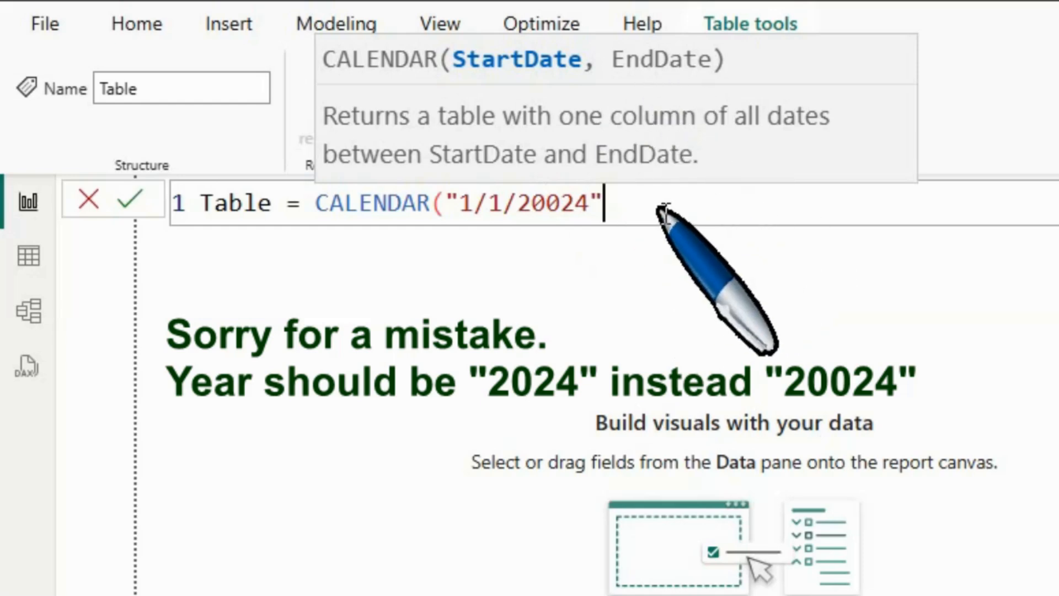
{"action": "type", "text": ","}
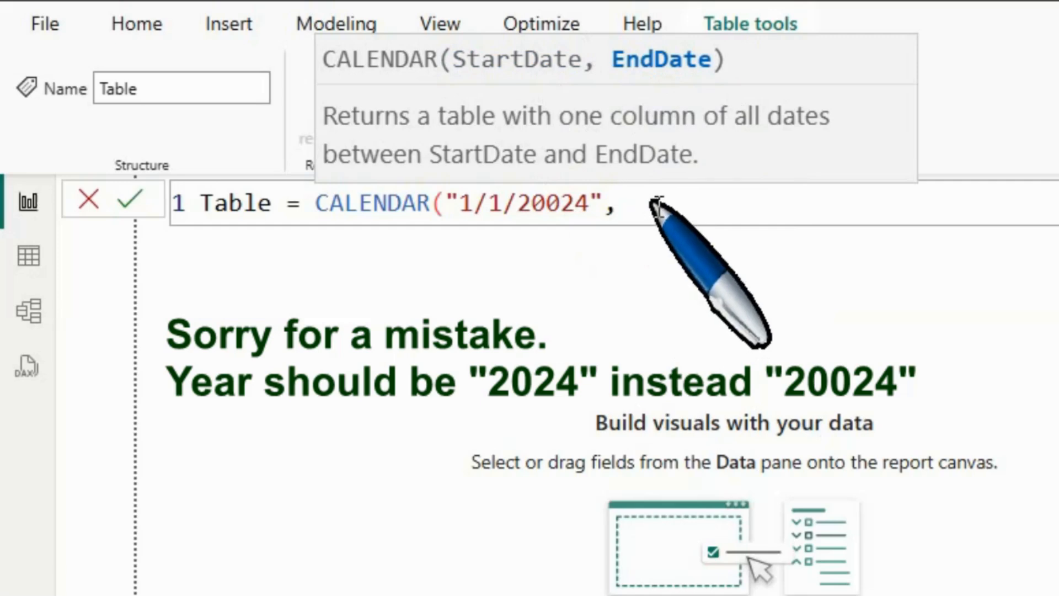
{"action": "key", "text": "BackSpace"}
{"action": "key", "text": "BackSpace"}
{"action": "key", "text": "BackSpace"}
{"action": "key", "text": "BackSpace"}
{"action": "key", "text": "BackSpace"}
{"action": "key", "text": "BackSpace"}
{"action": "key", "text": "BackSpace"}
{"action": "key", "text": "BackSpace"}
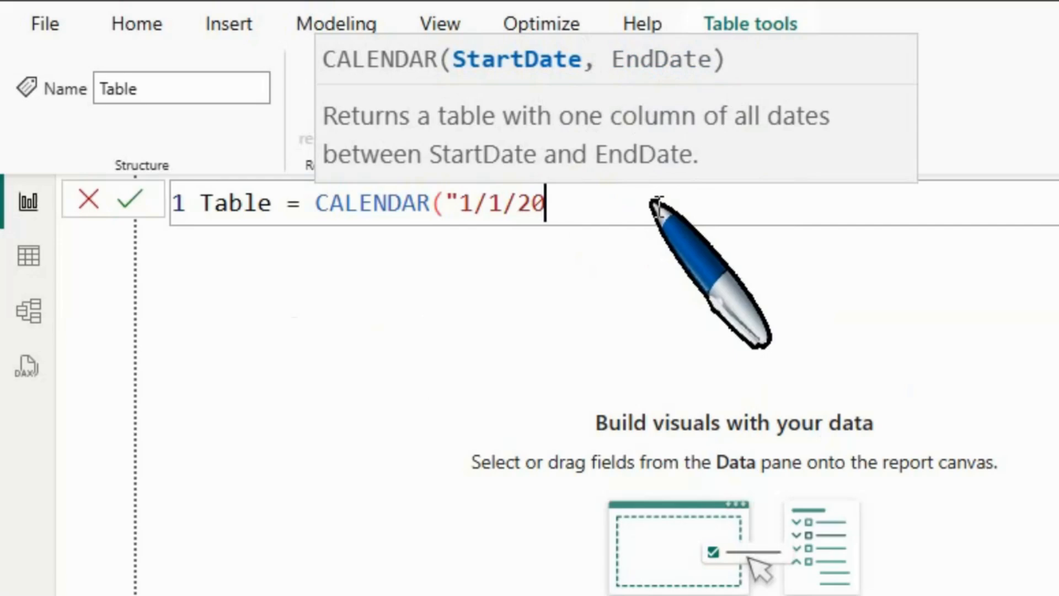
{"action": "key", "text": "BackSpace"}
{"action": "key", "text": "BackSpace"}
{"action": "key", "text": "BackSpace"}
{"action": "key", "text": "BackSpace"}
Enter DATE(2024,1,1) as the start date of the CALENDAR formula.
{"action": "type", "text": "date"}
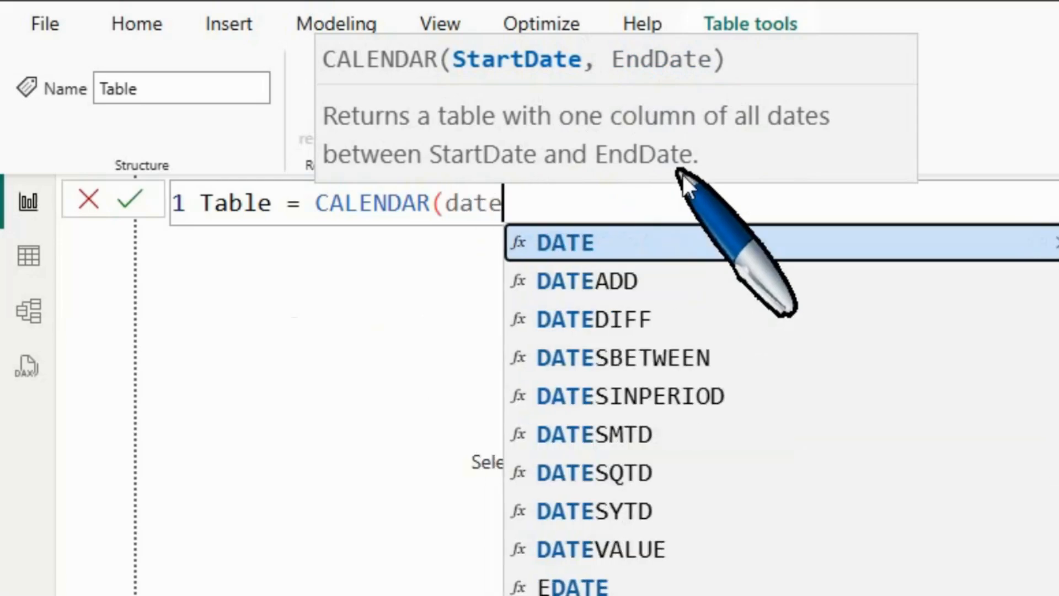
{"action": "key", "text": "Tab"}
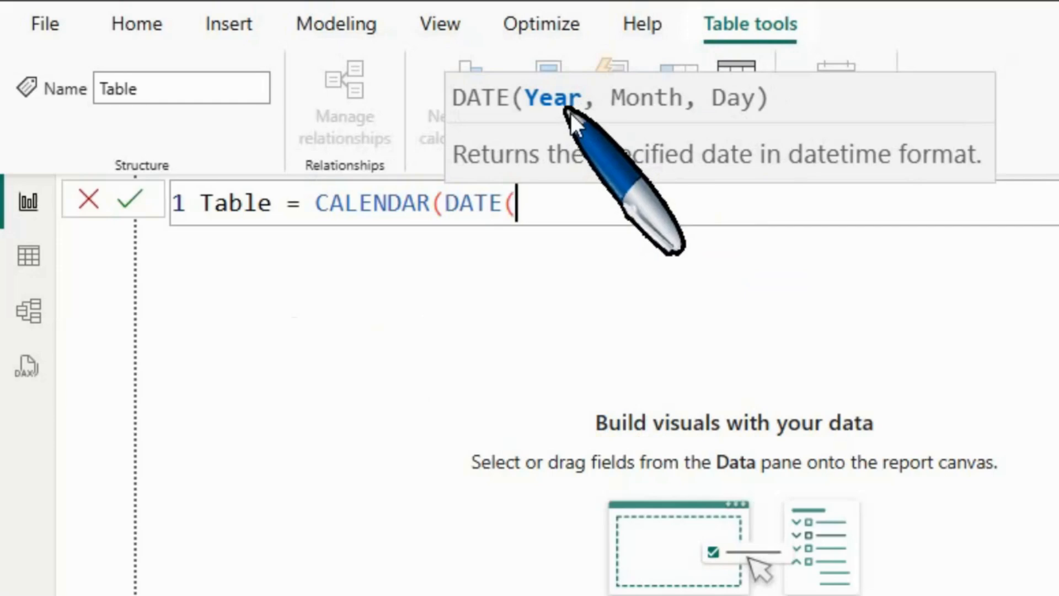
{"action": "type", "text": "2024"}
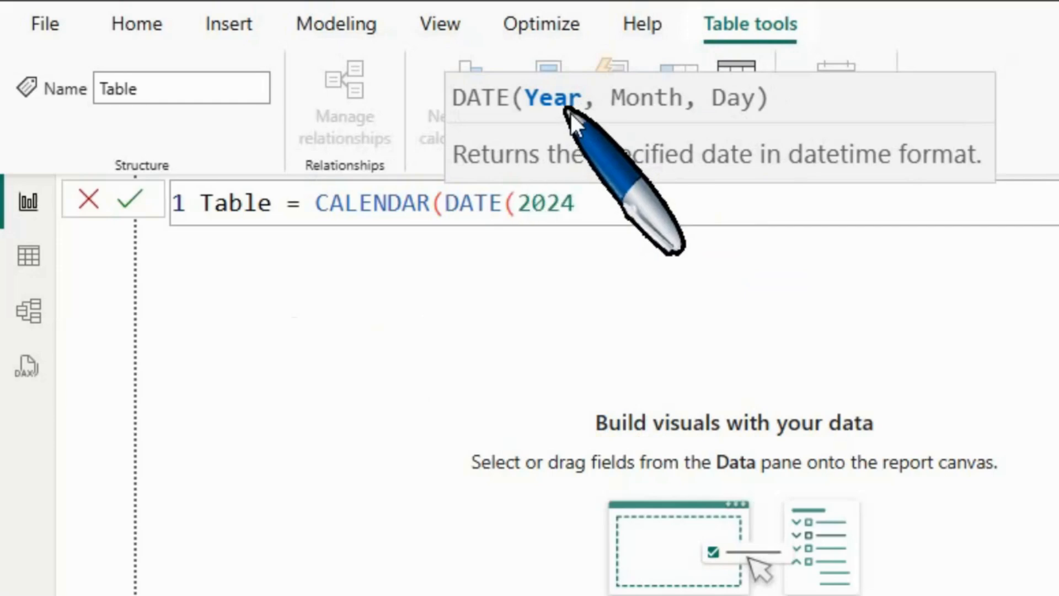
{"action": "type", "text": ","}
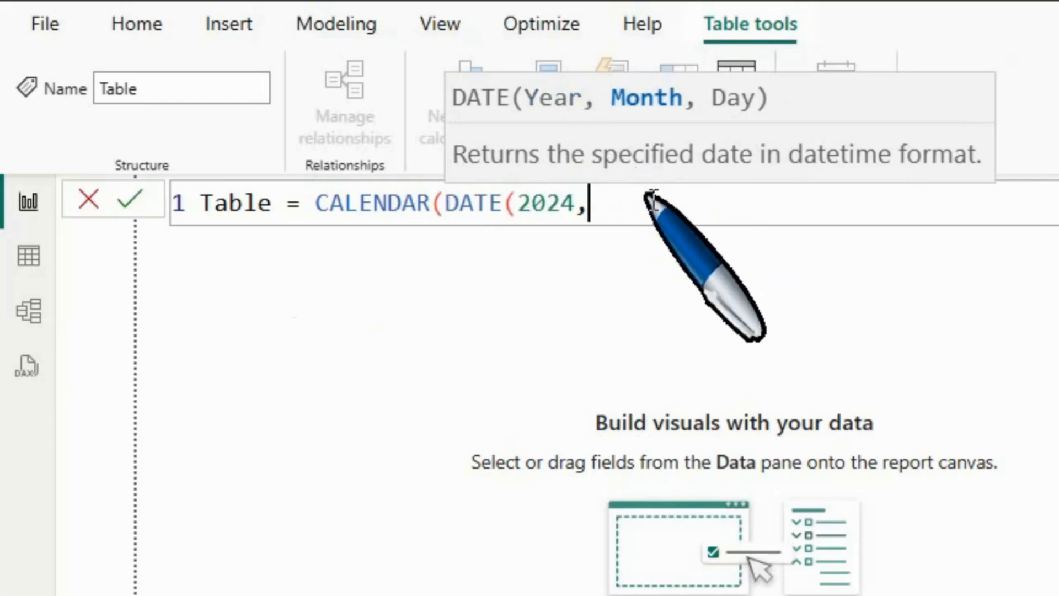
{"action": "type", "text": "1"}
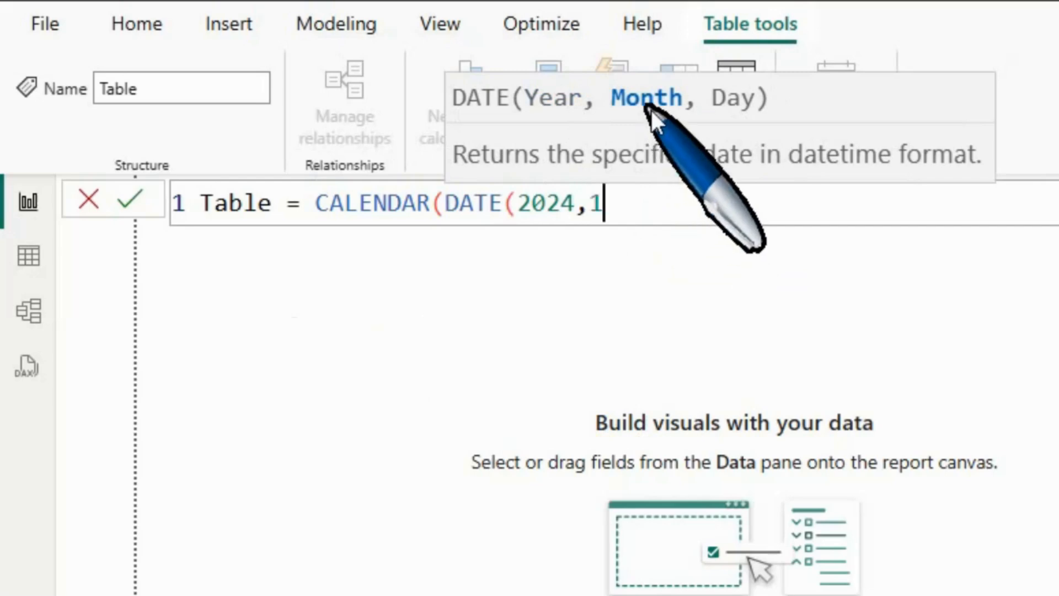
{"action": "type", "text": ","}
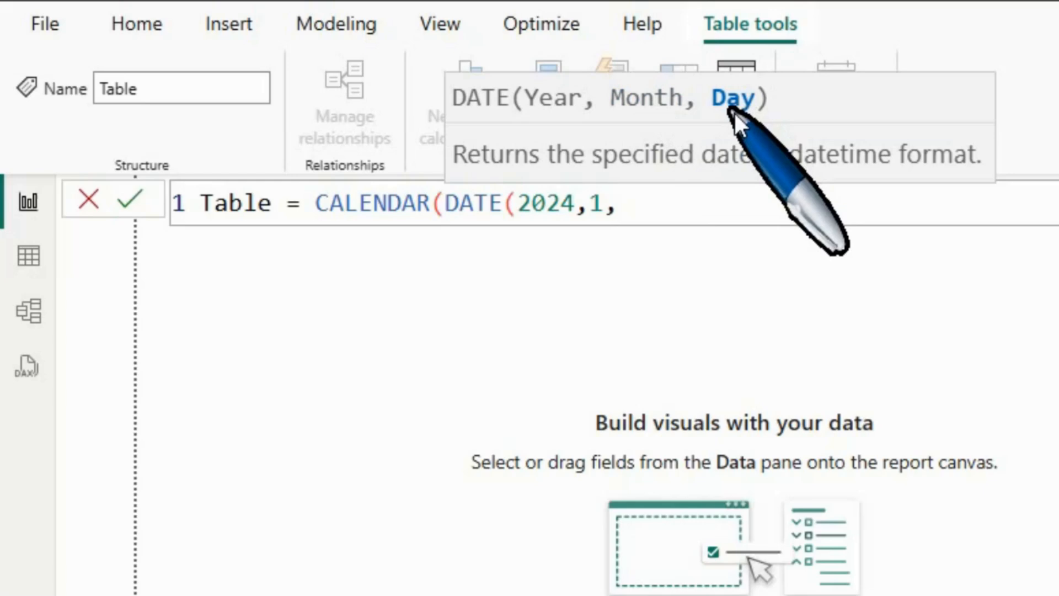
{"action": "type", "text": "1)"}
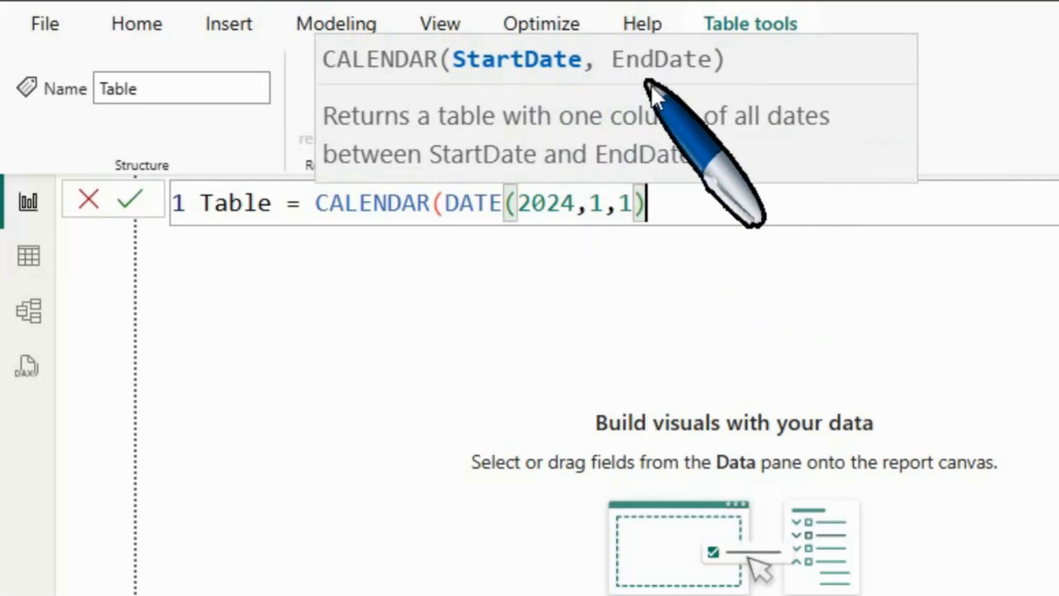
{"action": "type", "text": ","}
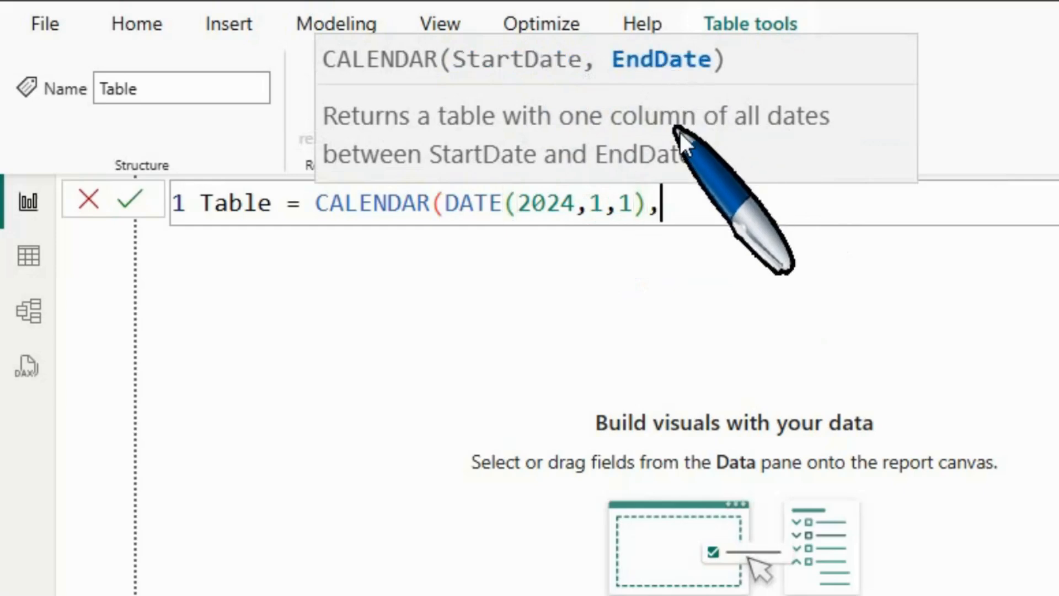
Enter DATE(2024,1,16) as the end date and close the CALENDAR formula.
{"action": "type", "text": "date"}
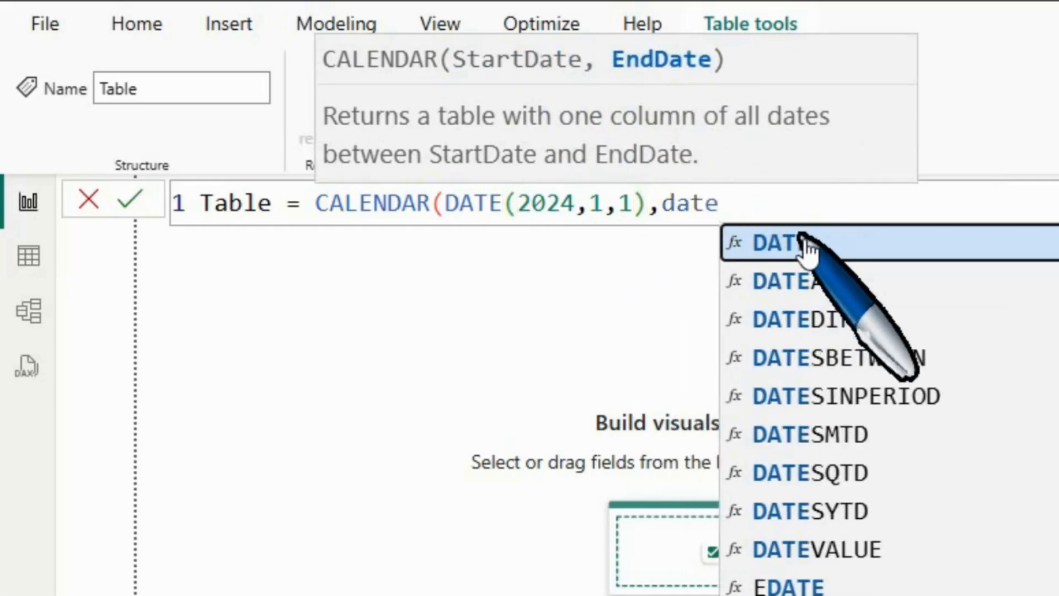
{"action": "left_click", "coordinate": [733, 242]}
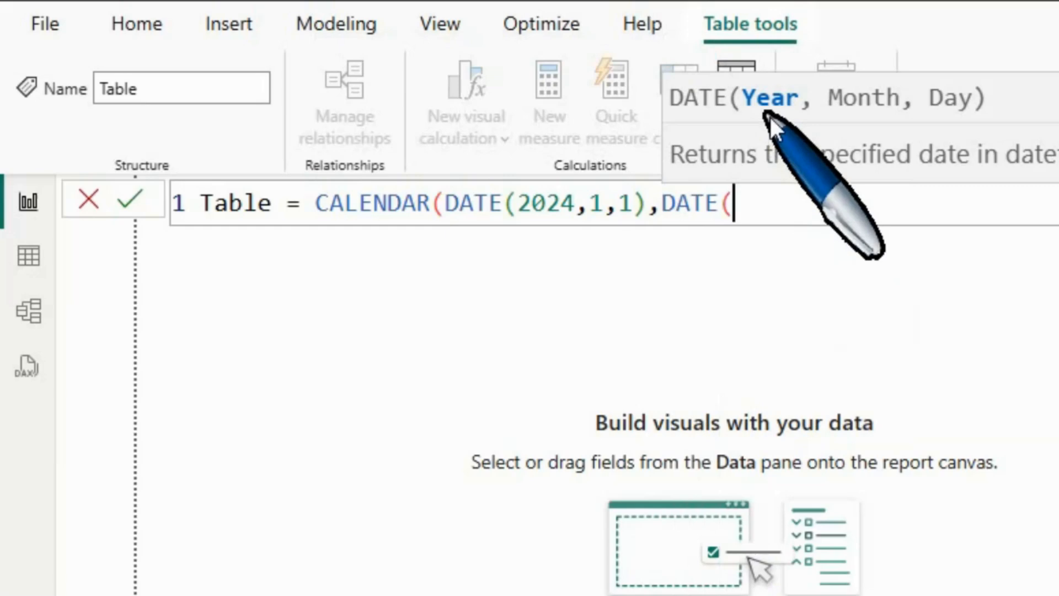
{"action": "type", "text": "2024"}
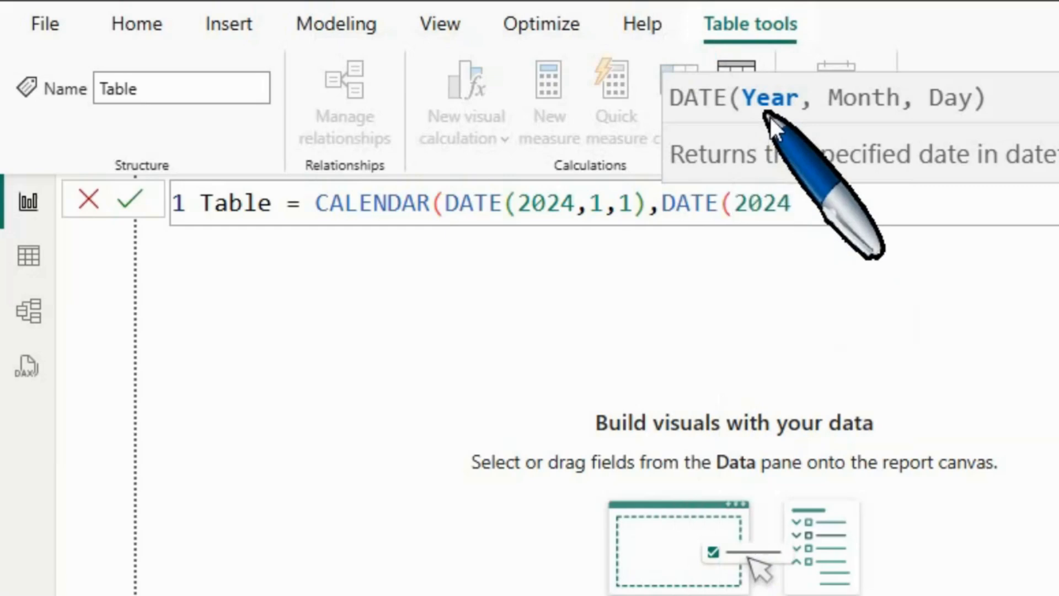
{"action": "type", "text": ",1,"}
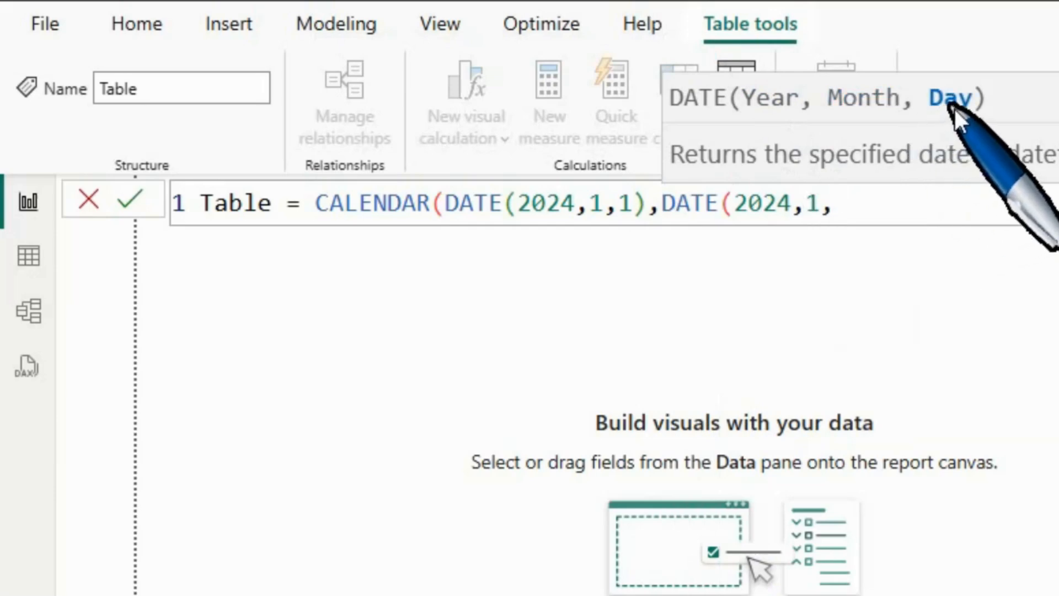
{"action": "type", "text": "16)"}
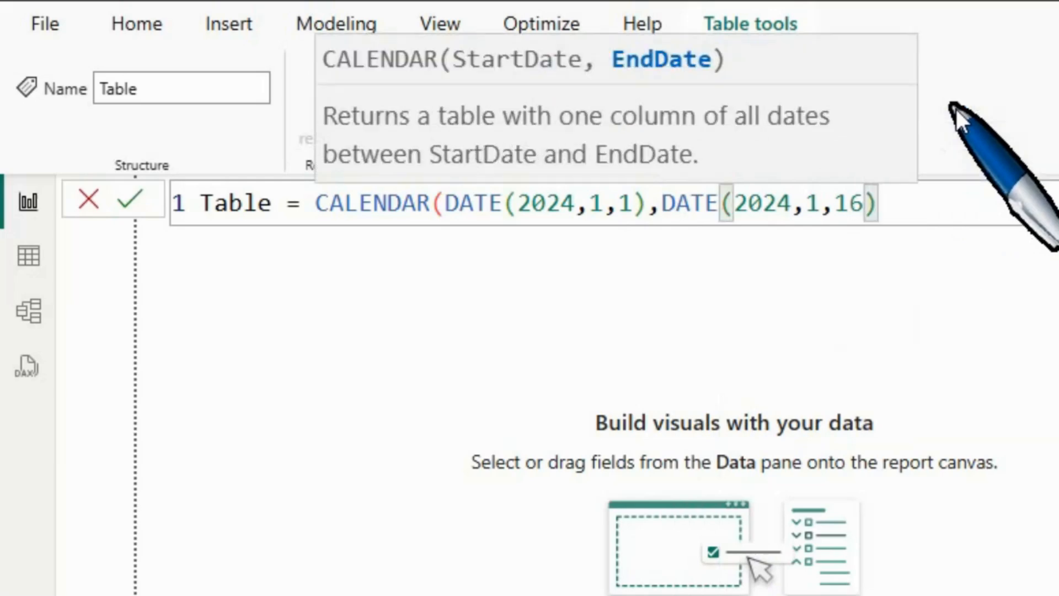
{"action": "type", "text": ")"}
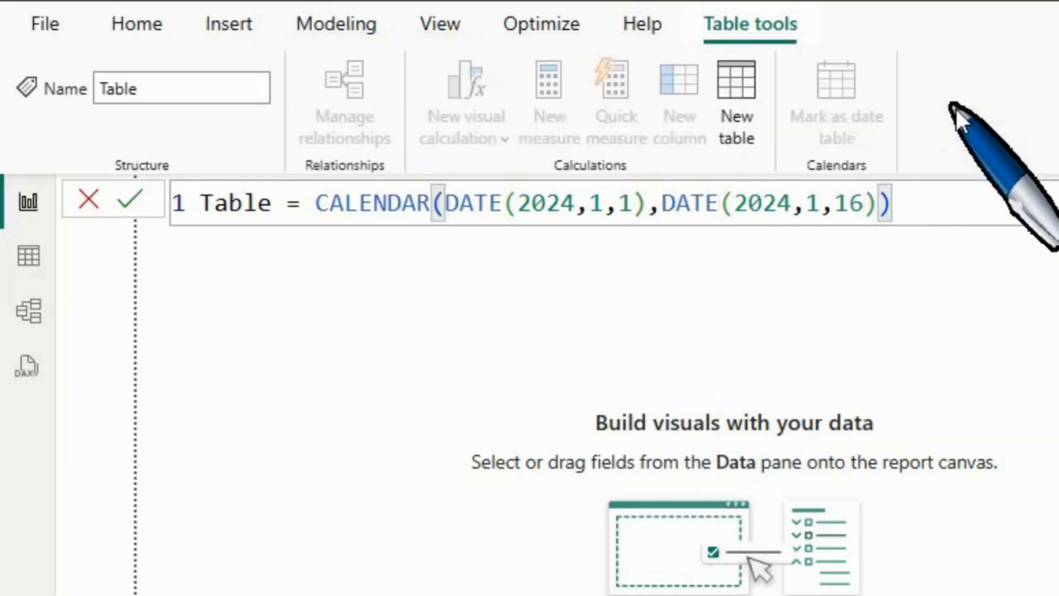
Set the end date's day to 15 and commit the table formula.
{"action": "left_click", "coordinate": [867, 208]}
{"action": "key", "text": "BackSpace"}
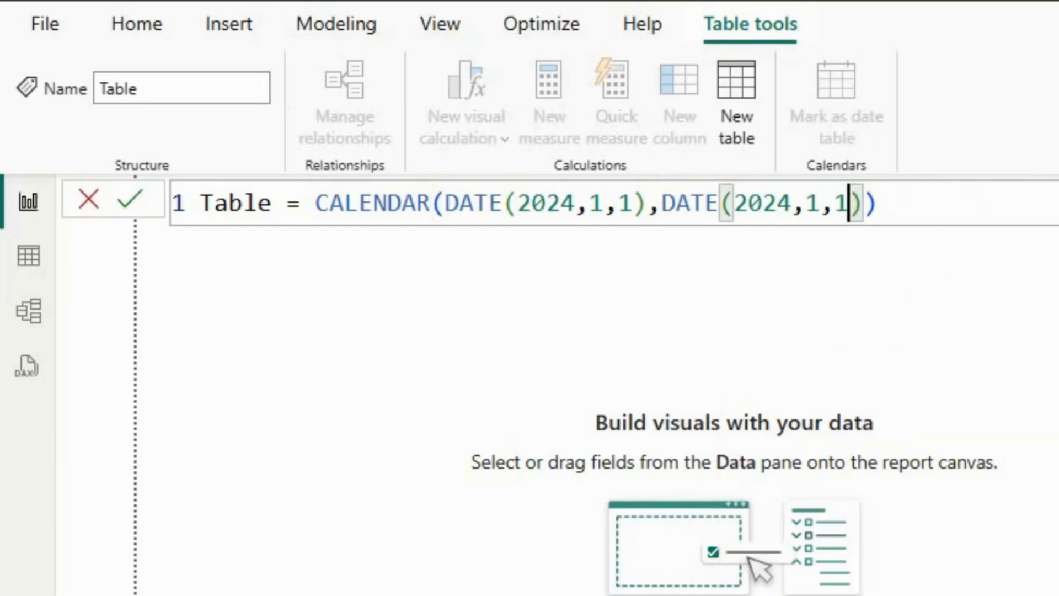
{"action": "type", "text": "5"}
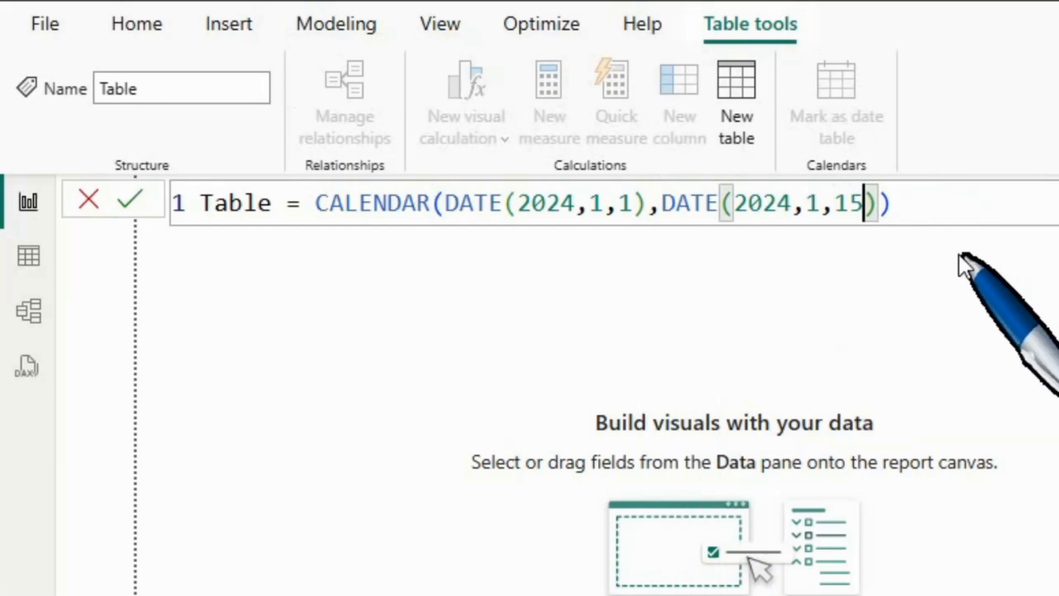
{"action": "left_click", "coordinate": [915, 211]}
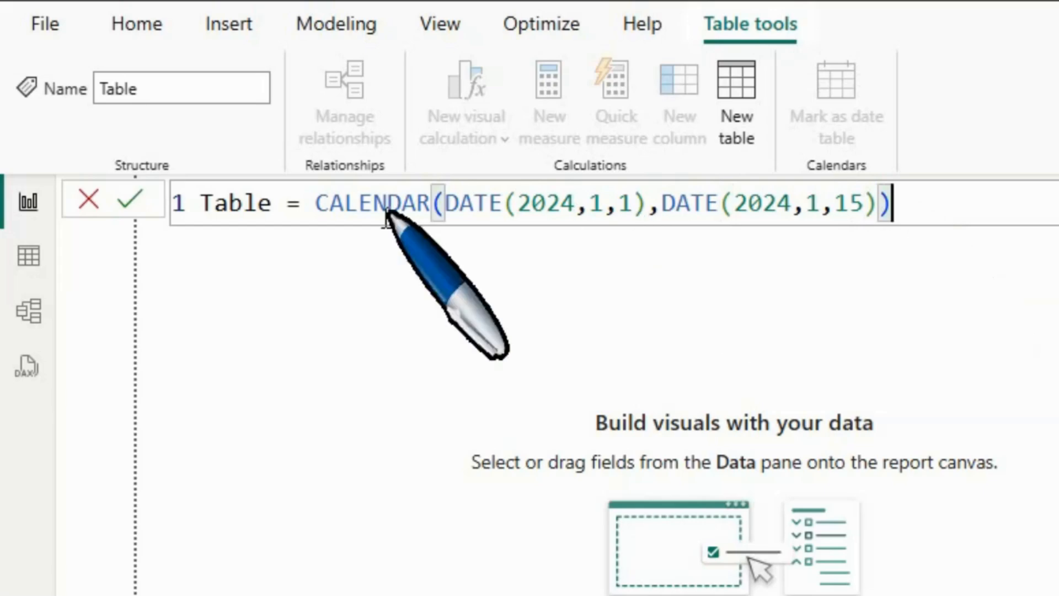
{"action": "left_click", "coordinate": [137, 203]}
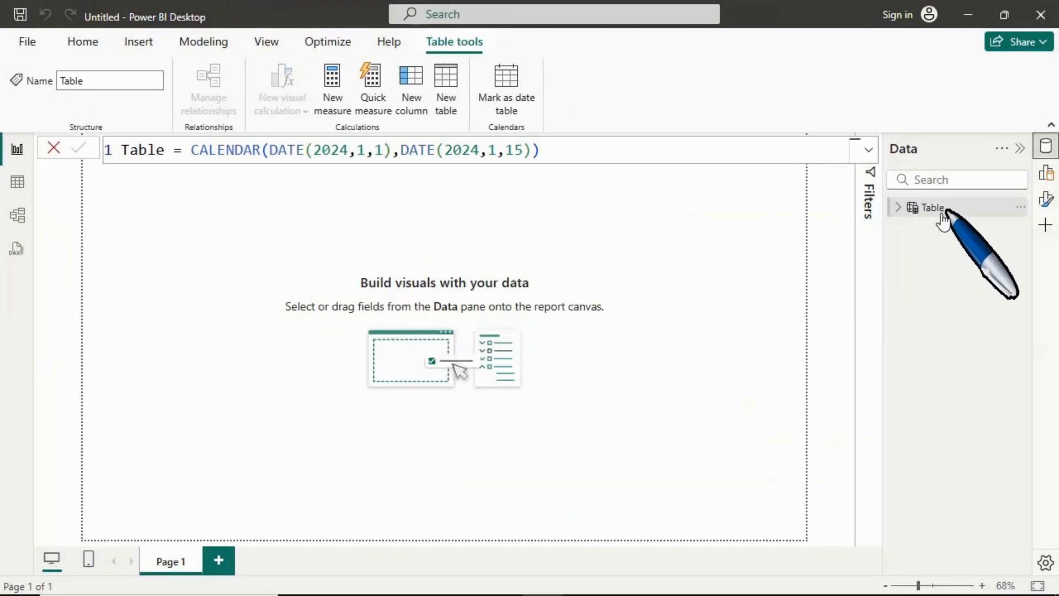
Show the new table's rows in Table view and set the Date column's data type to Date.
{"action": "left_click", "coordinate": [897, 208]}
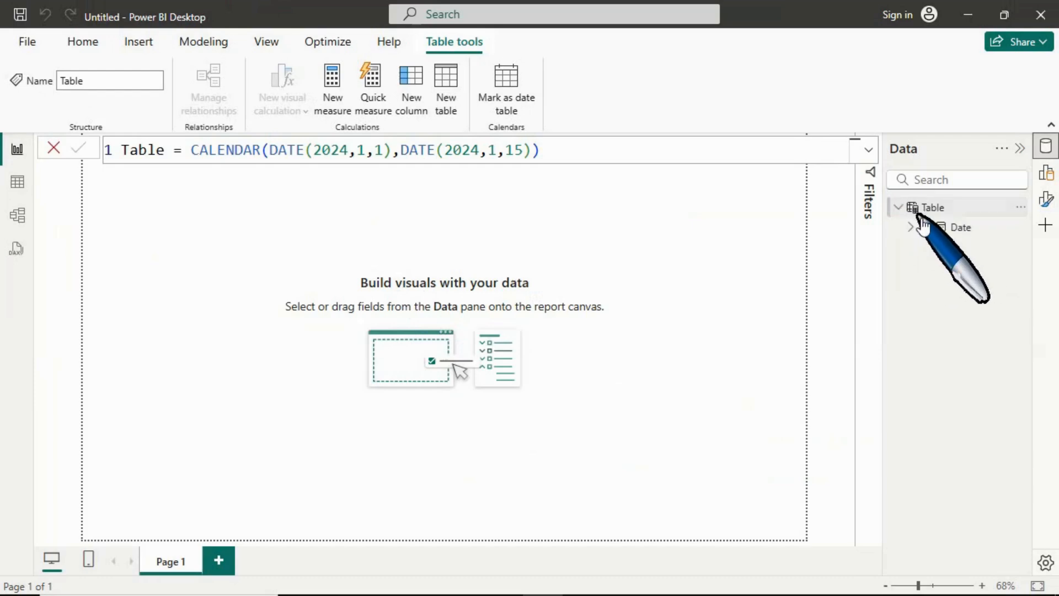
{"action": "left_click", "coordinate": [17, 181]}
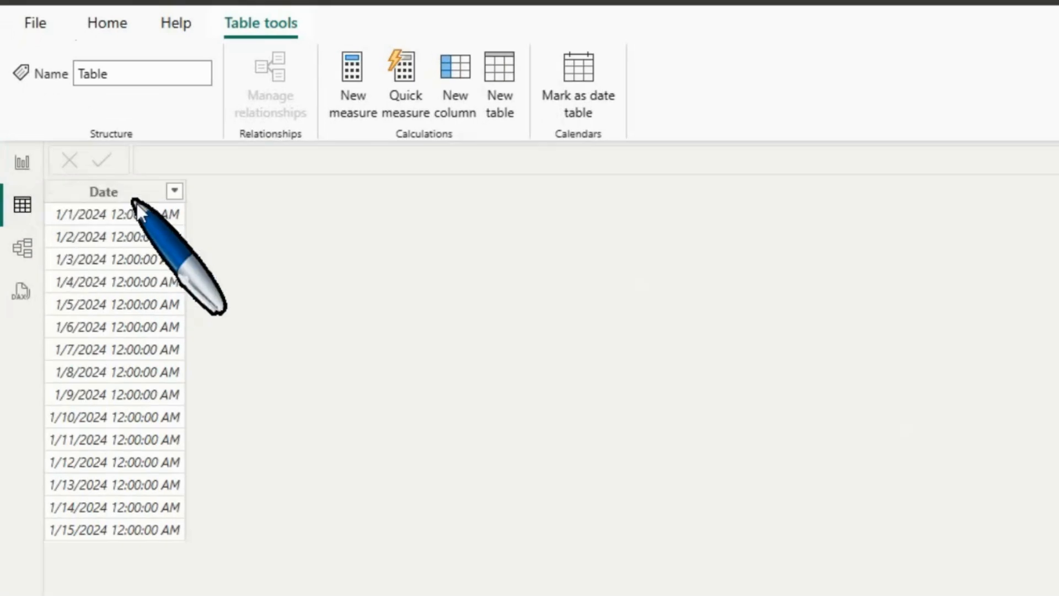
{"action": "left_click", "coordinate": [117, 193]}
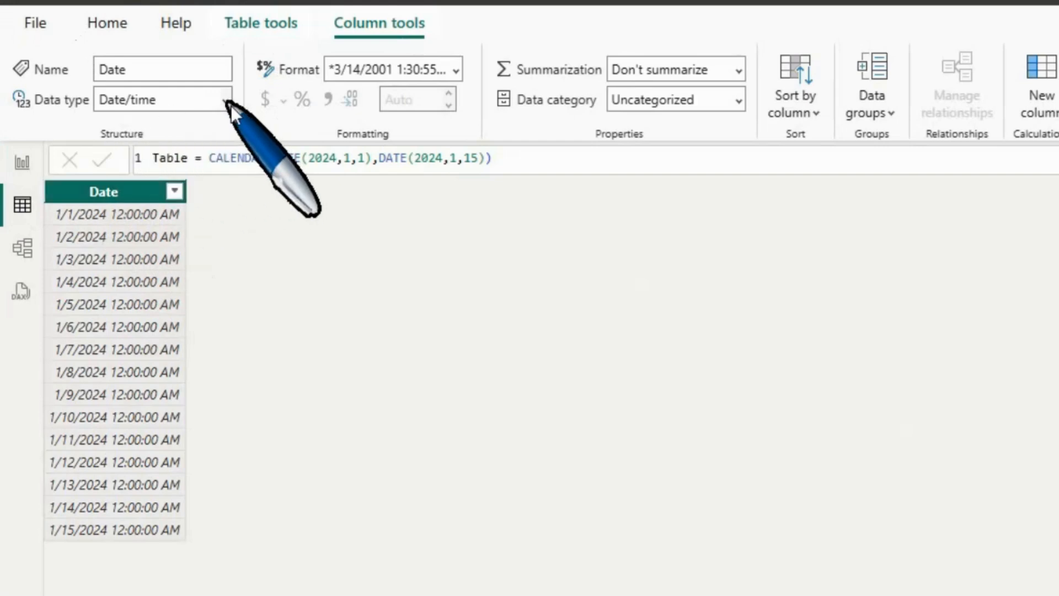
{"action": "left_click", "coordinate": [231, 104]}
{"action": "left_click", "coordinate": [127, 255]}
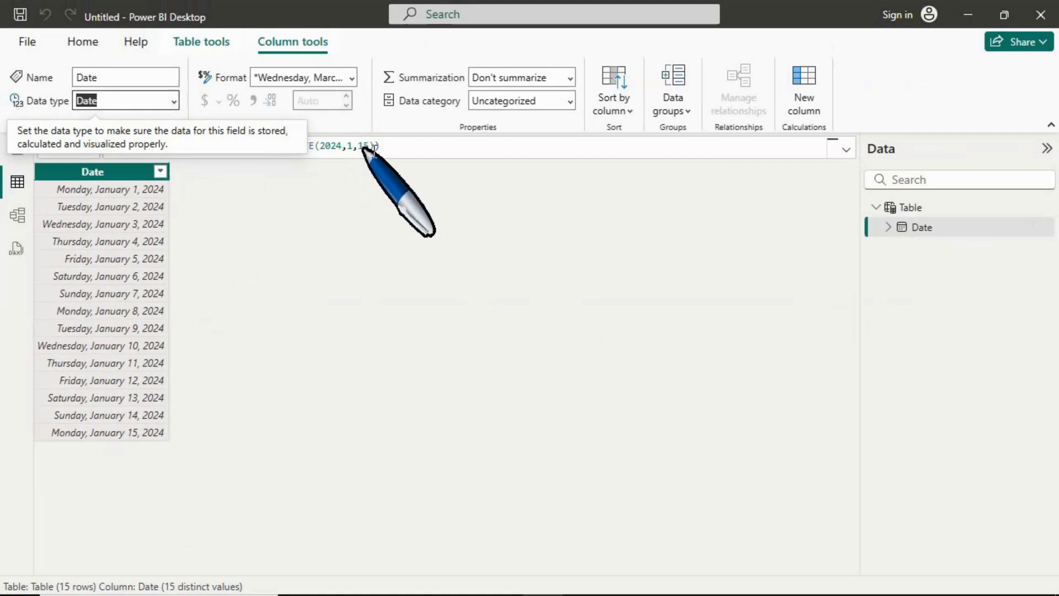
Set the end date's day to 20 in the CALENDAR formula and apply it.
{"action": "left_click", "coordinate": [367, 146]}
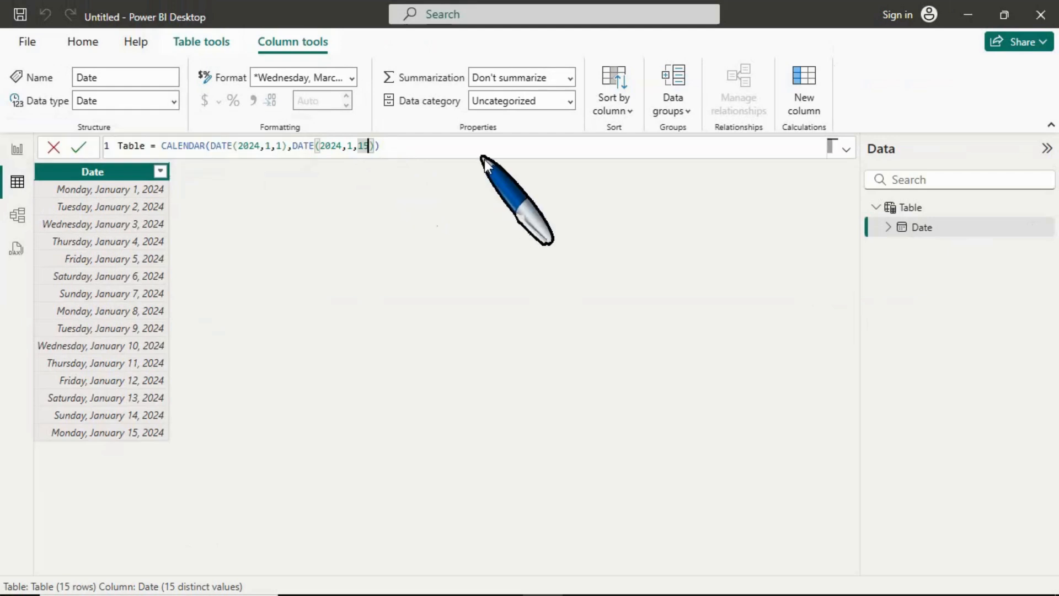
{"action": "key", "text": "BackSpace"}
{"action": "key", "text": "BackSpace"}
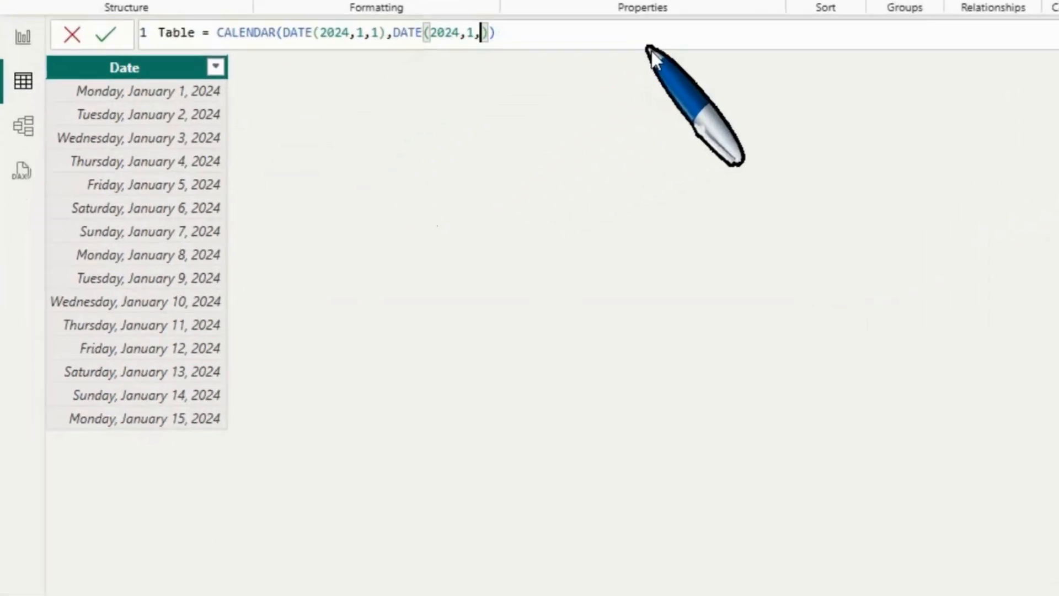
{"action": "type", "text": "20"}
{"action": "key", "text": "Return"}
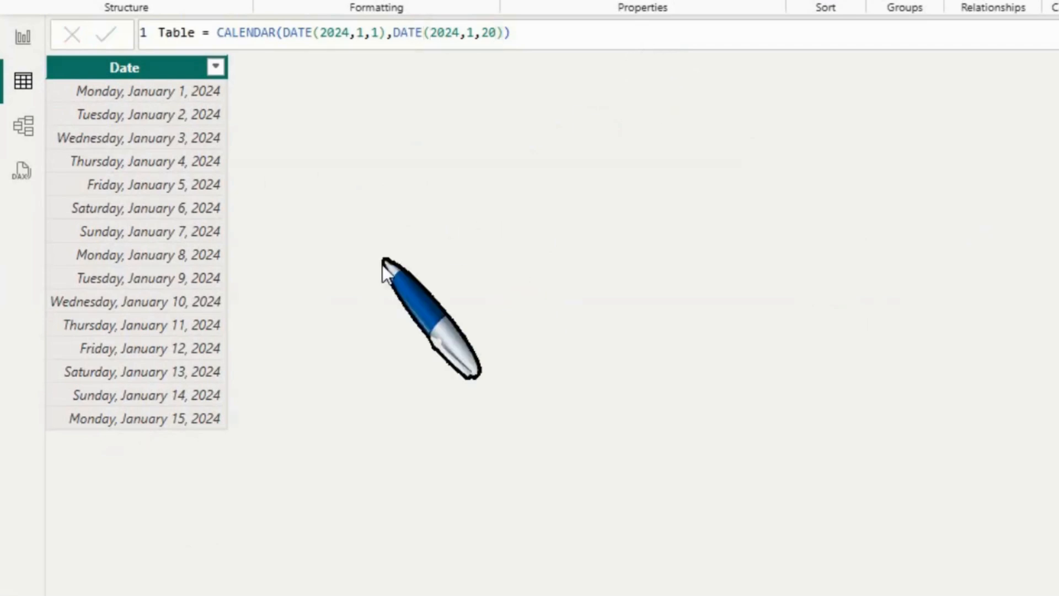